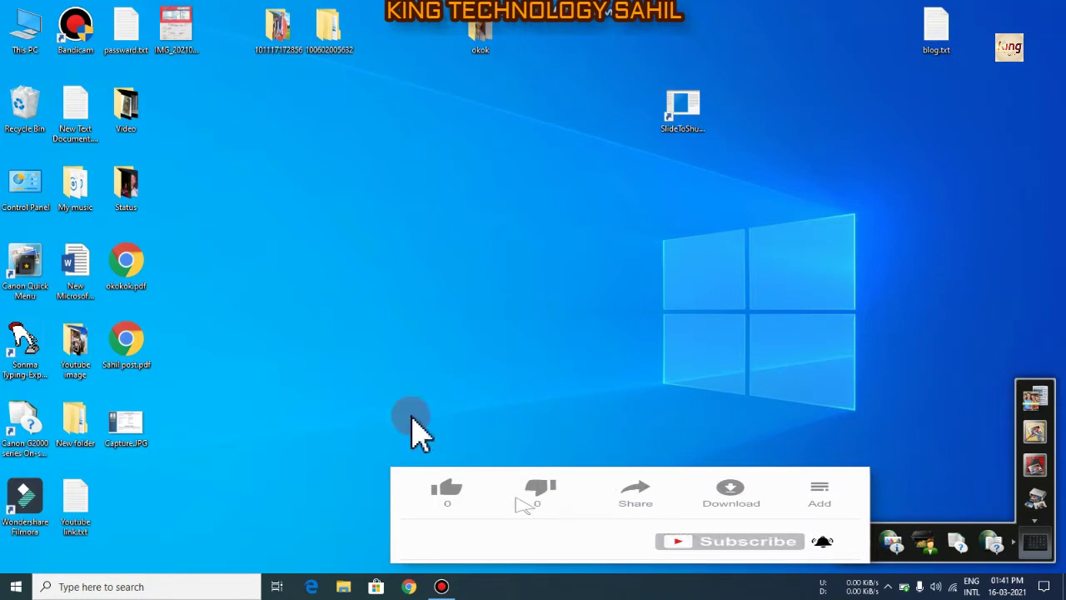
# - Show the Start menu's power choices and close the menu without choosing one
pyautogui.click(12, 586)
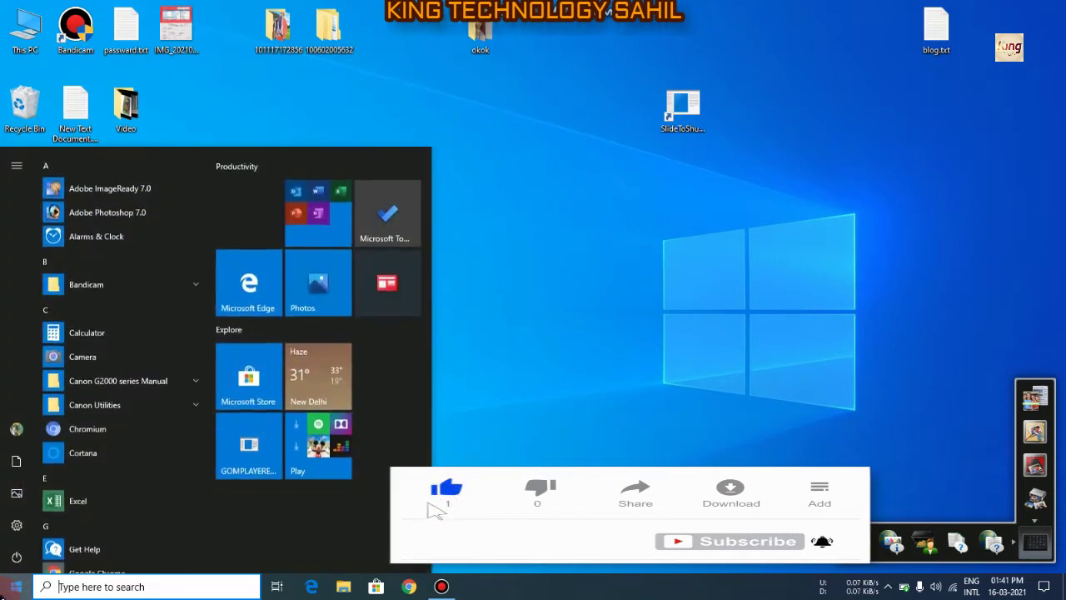
pyautogui.click(12, 558)
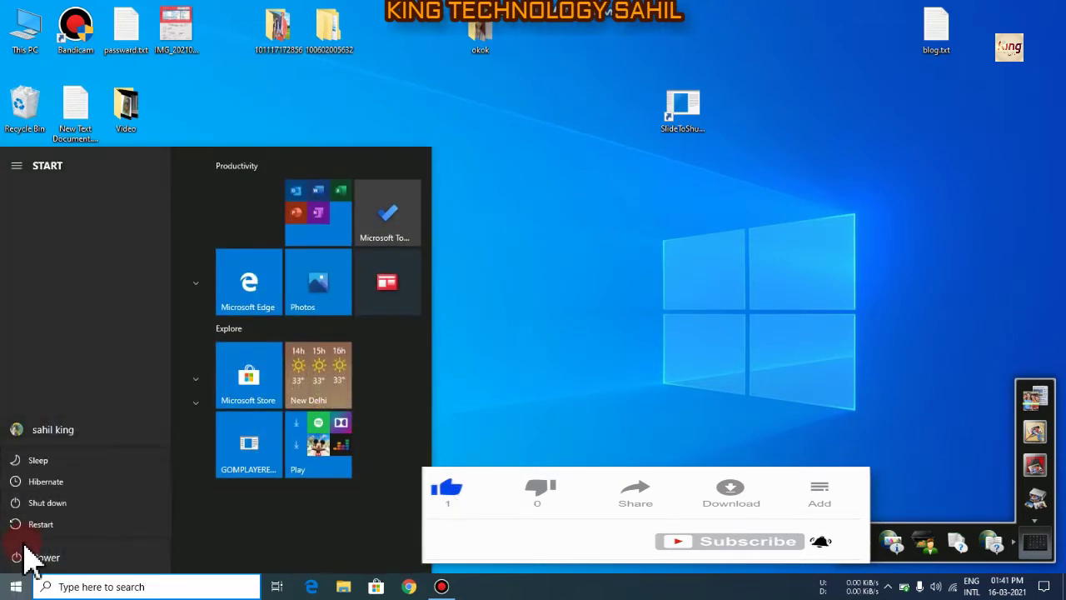
pyautogui.click(56, 588)
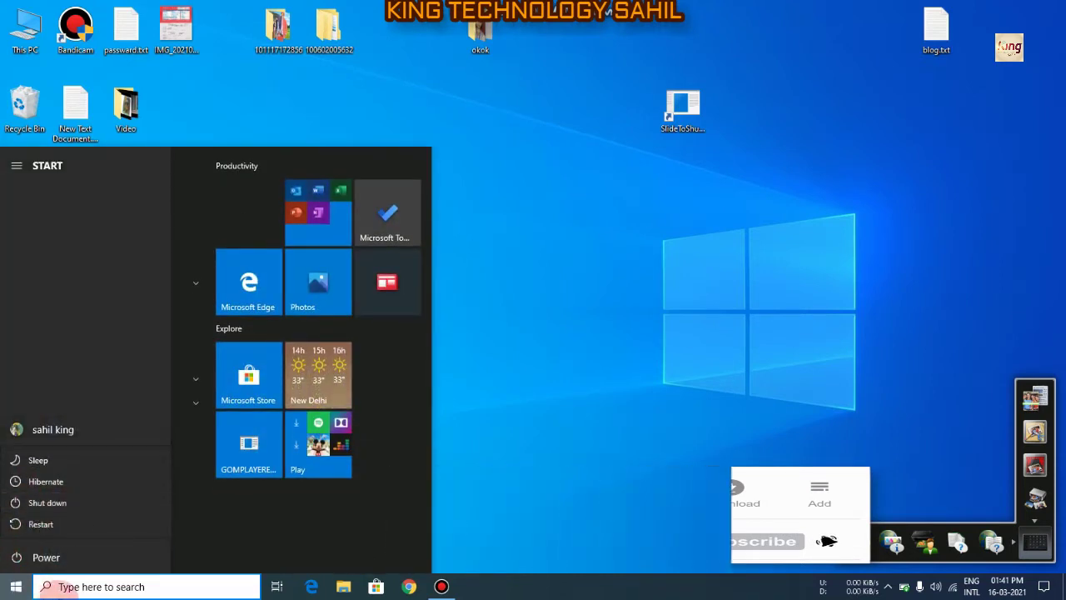
pyautogui.click(593, 315)
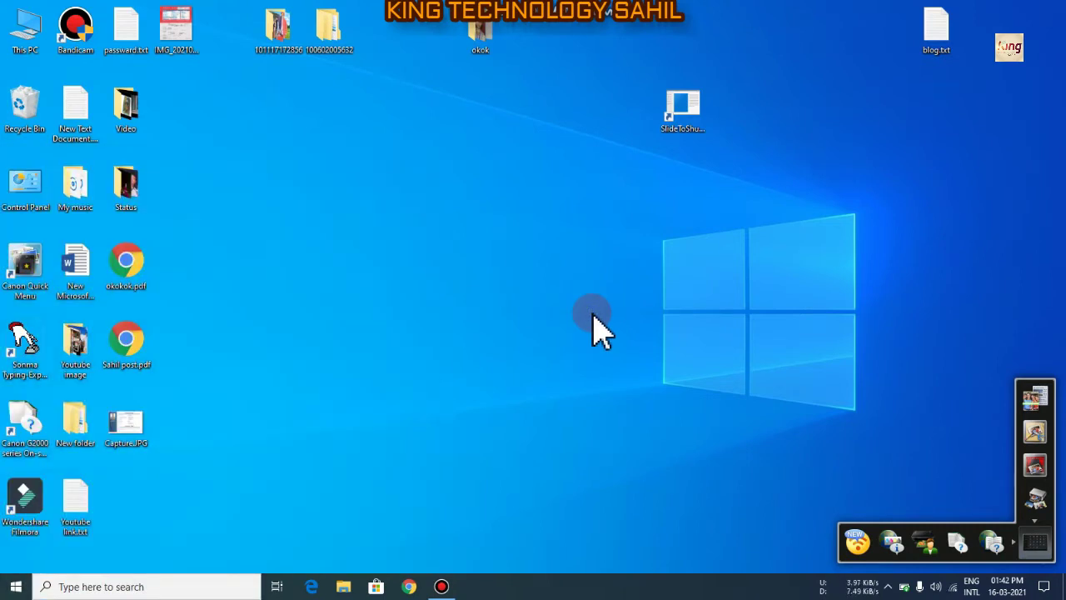
# - Review the actions offered in the Shut Down Windows dialog, cancel it, and call up the Windows security options
pyautogui.hotkey('alt', 'F4')
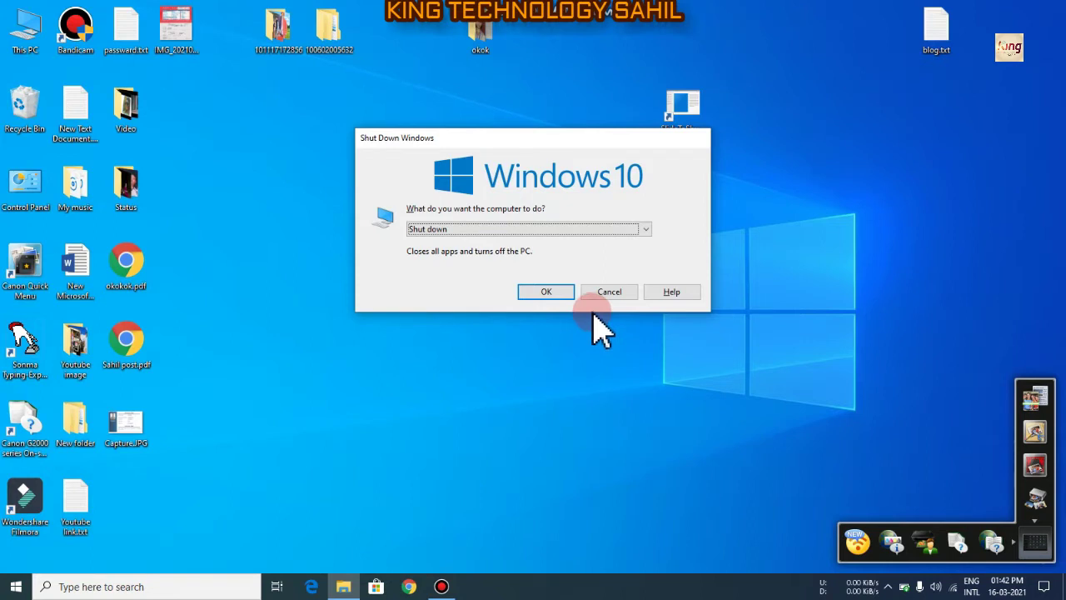
pyautogui.click(644, 230)
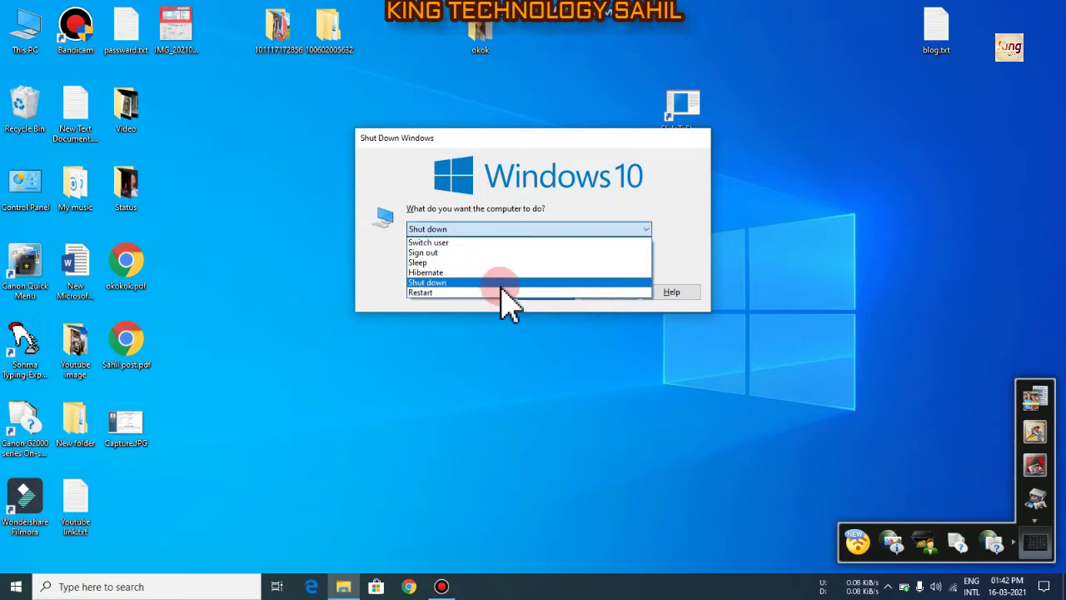
pyautogui.click(682, 257)
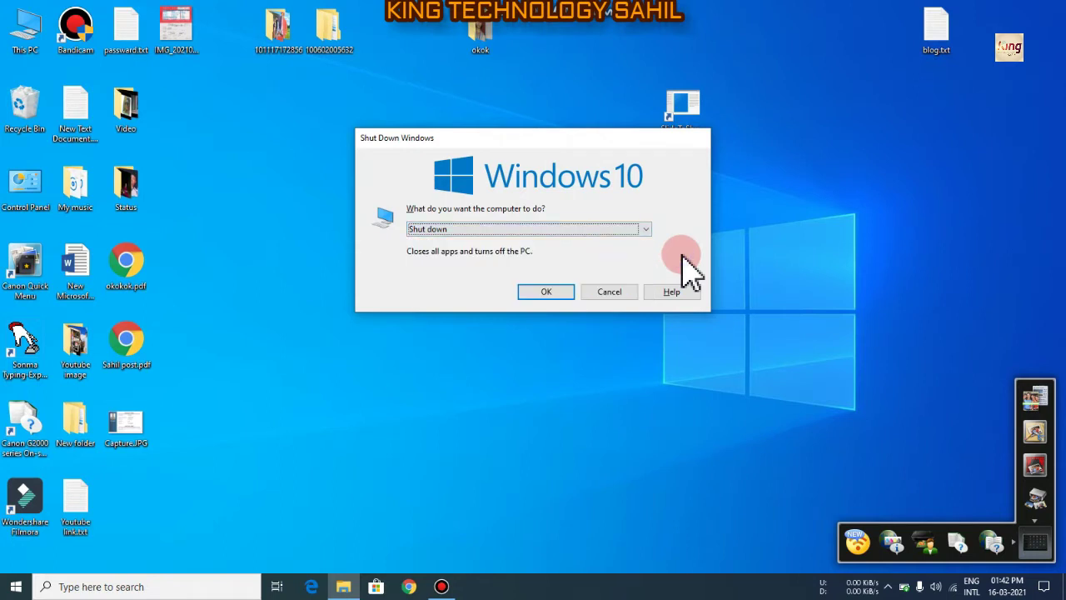
pyautogui.click(609, 294)
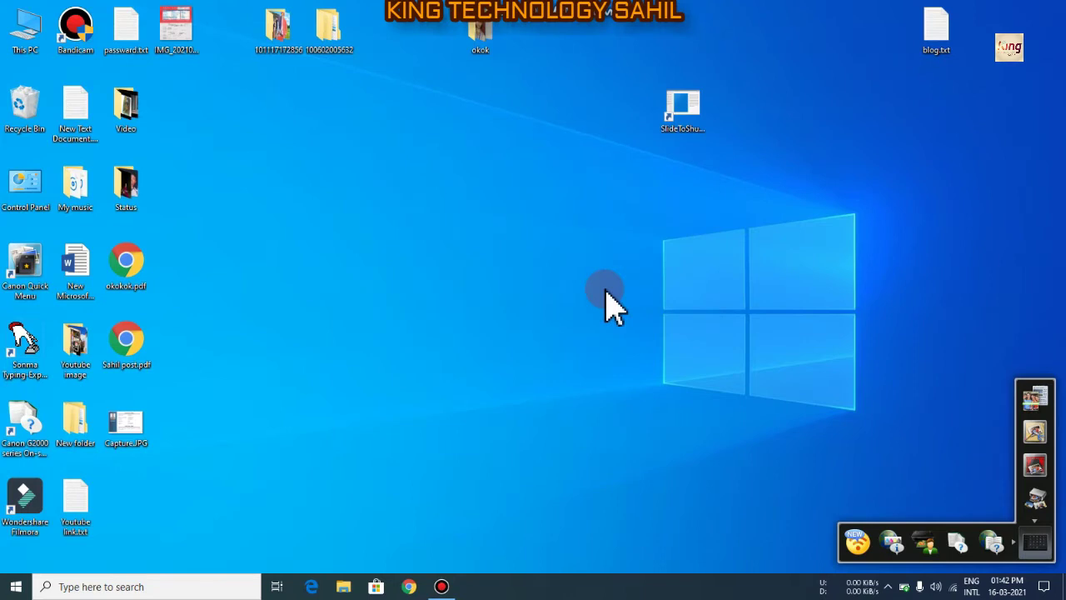
pyautogui.hotkey('ctrl', 'alt', 'Delete')
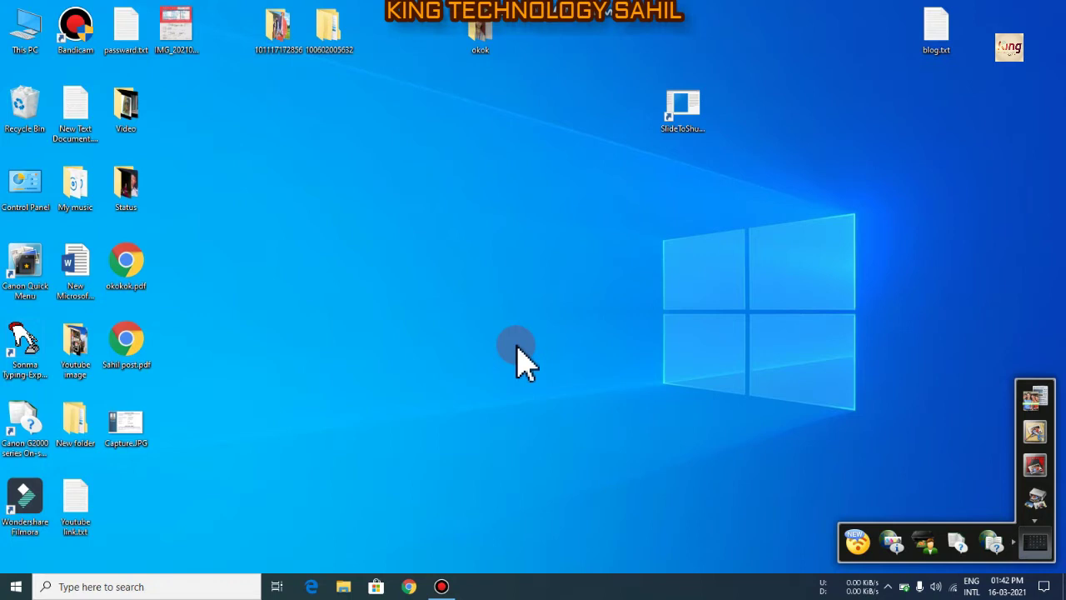
# - Try the desktop's SlideToShutDown shortcut without shutting down the PC, and delete that shortcut
pyautogui.doubleClick(671, 115)
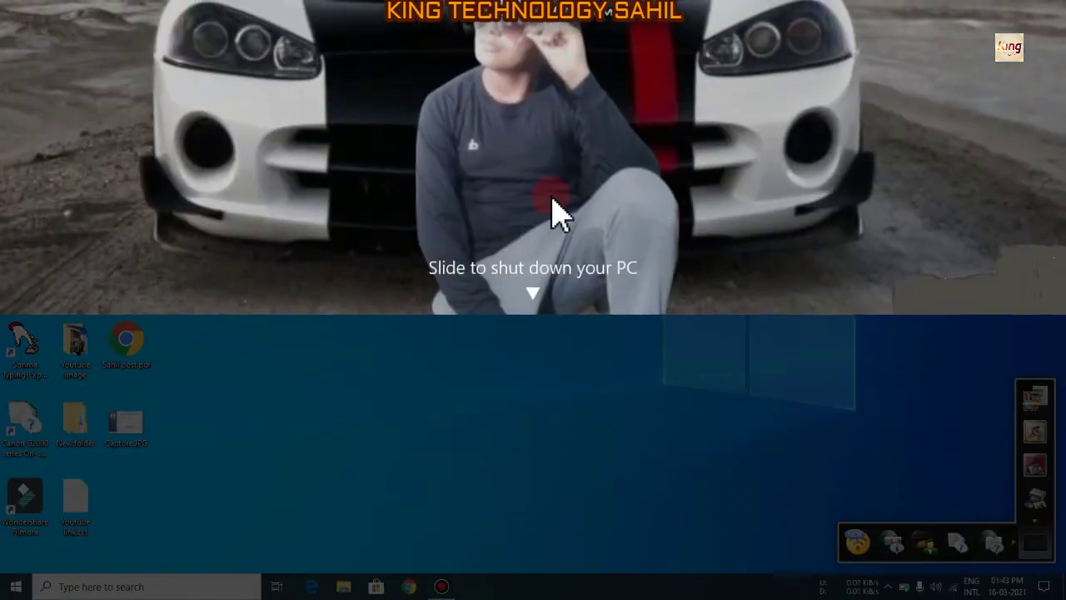
pyautogui.moveTo(531, 100); pyautogui.dragTo(510, 25)
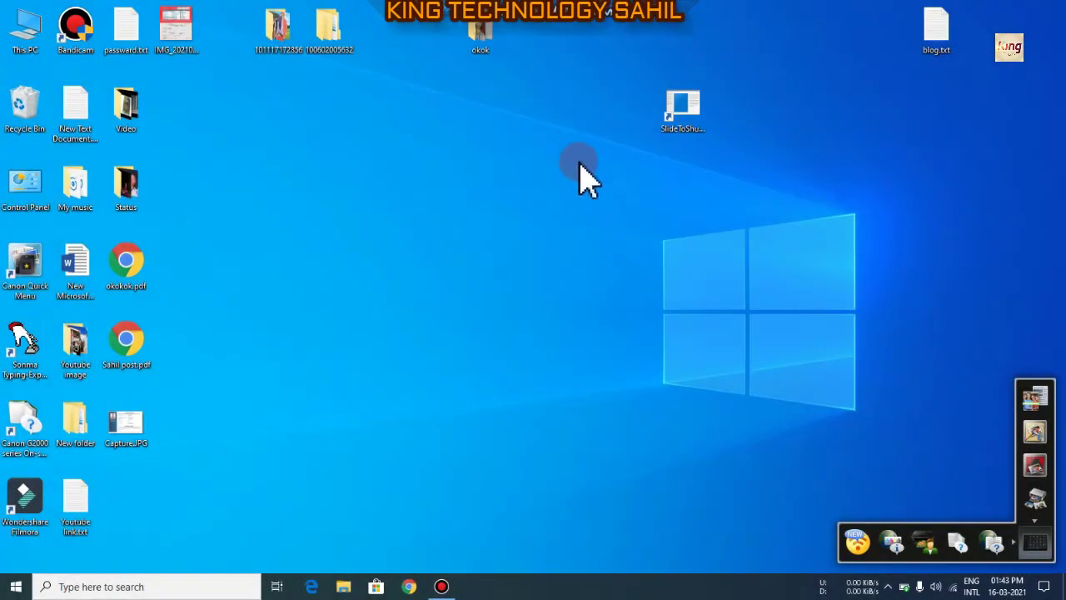
pyautogui.click(680, 125)
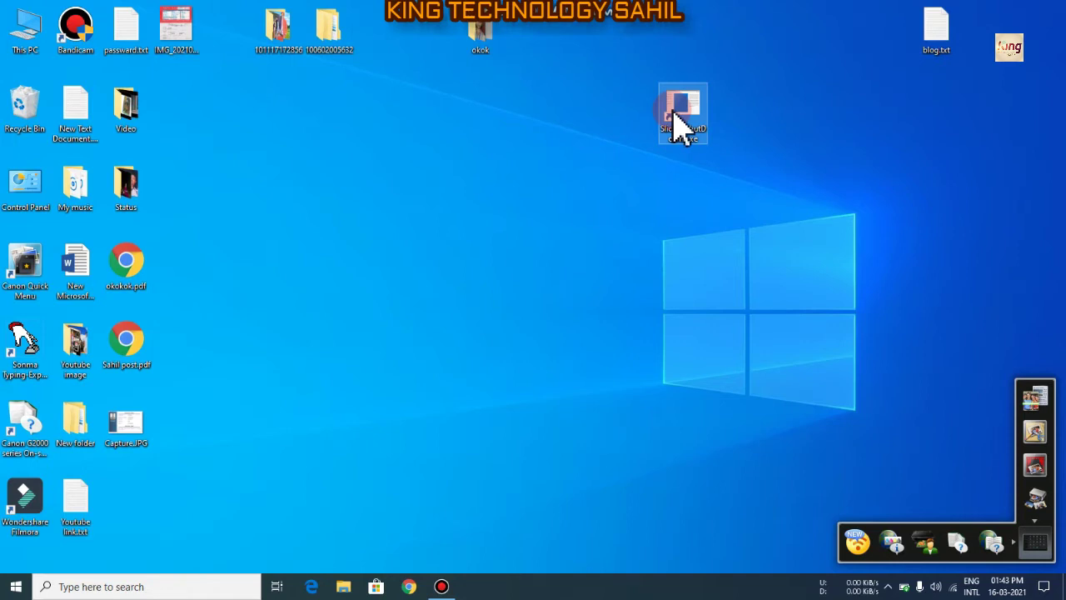
pyautogui.press('Delete')
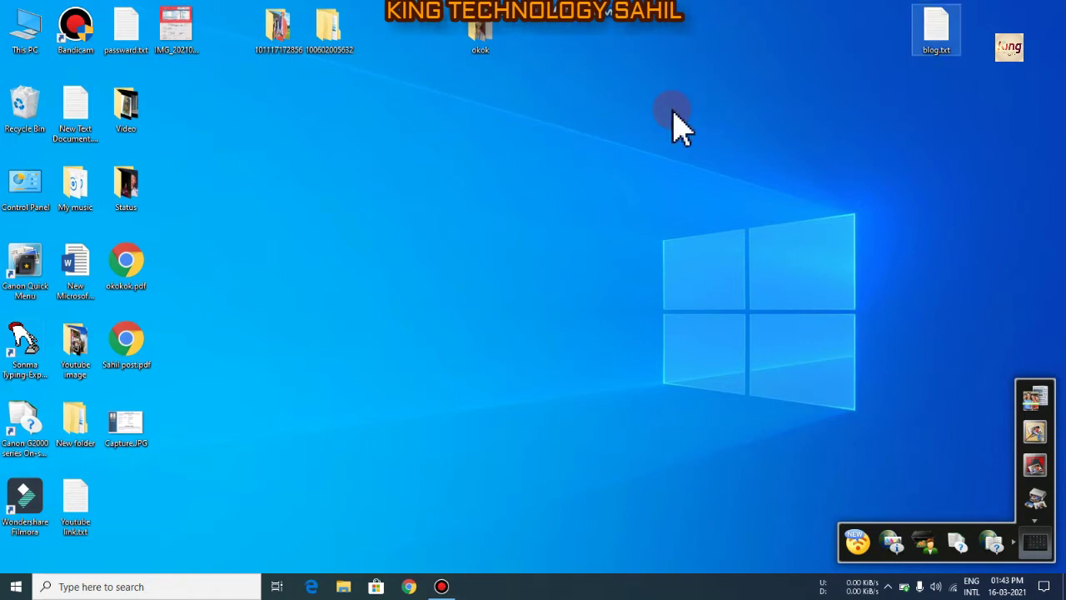
# - Create a desktop shortcut to %windir%\System32\SlideToShutDown.exe, keeping the suggested name SlideToShutDown.exe
pyautogui.rightClick(673, 113)
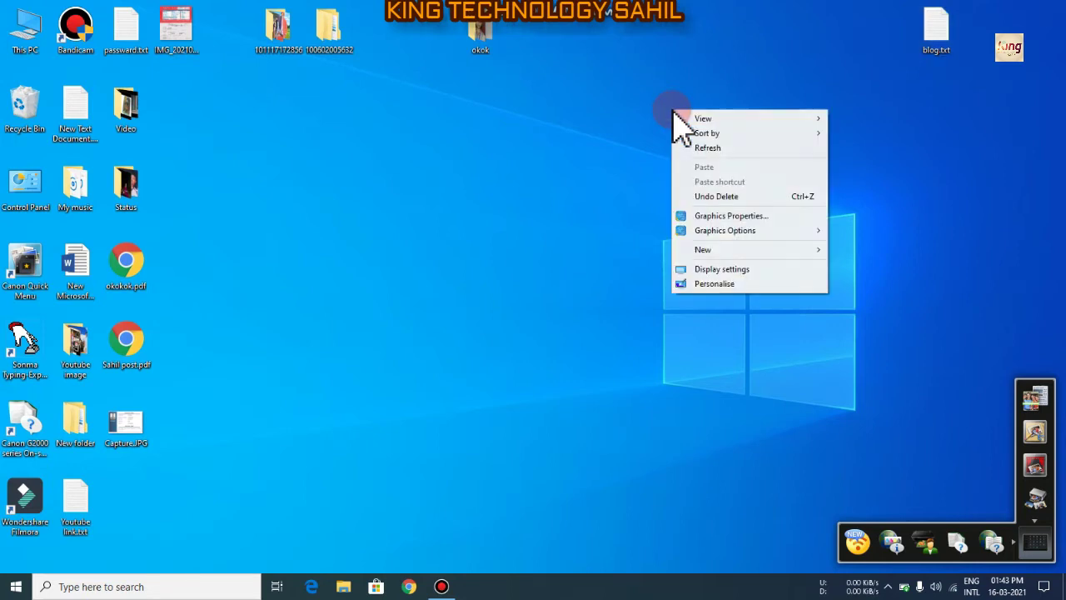
pyautogui.moveTo(731, 261)
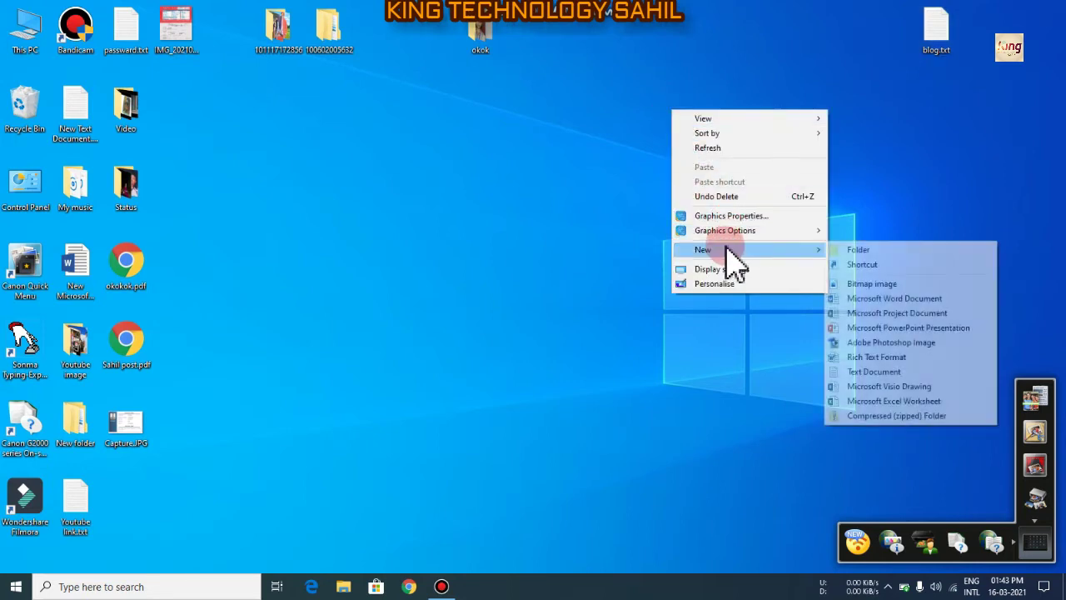
pyautogui.click(862, 265)
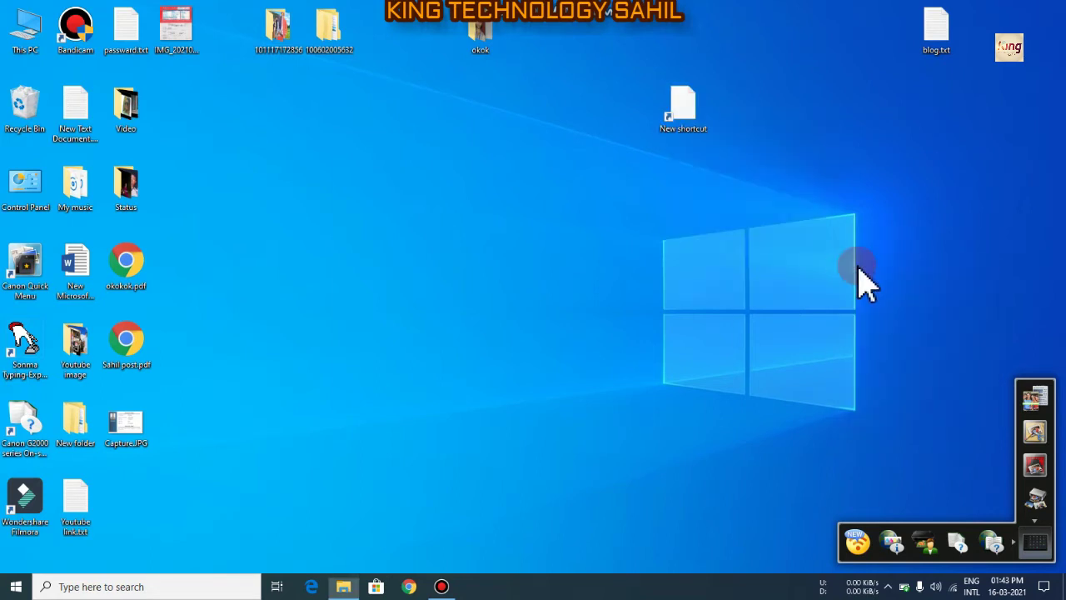
pyautogui.click(660, 284)
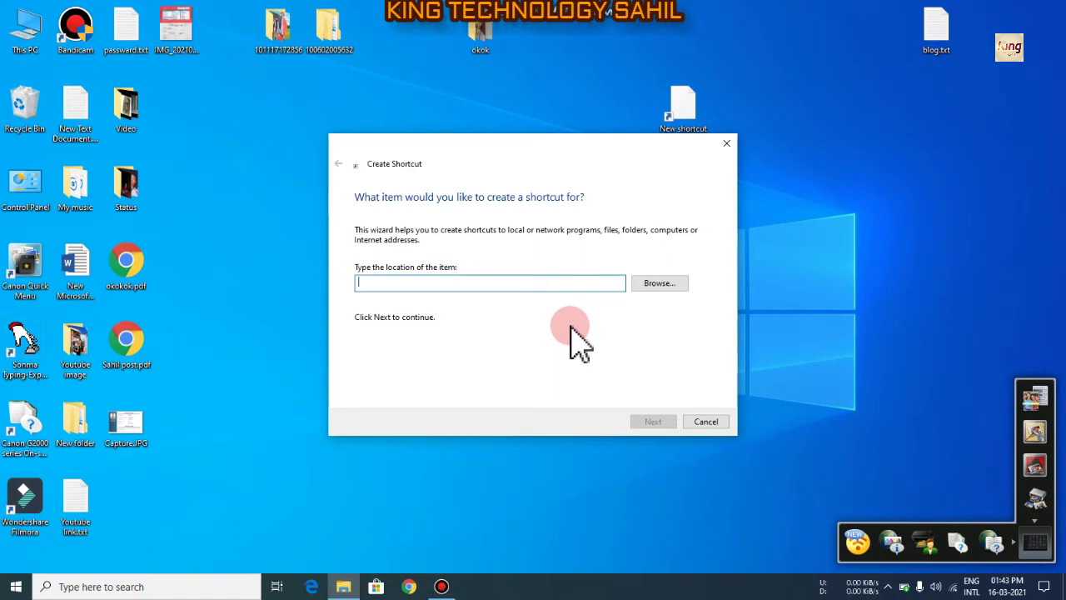
pyautogui.write('%windir%\\System32\\SlideToShutDown.exe')
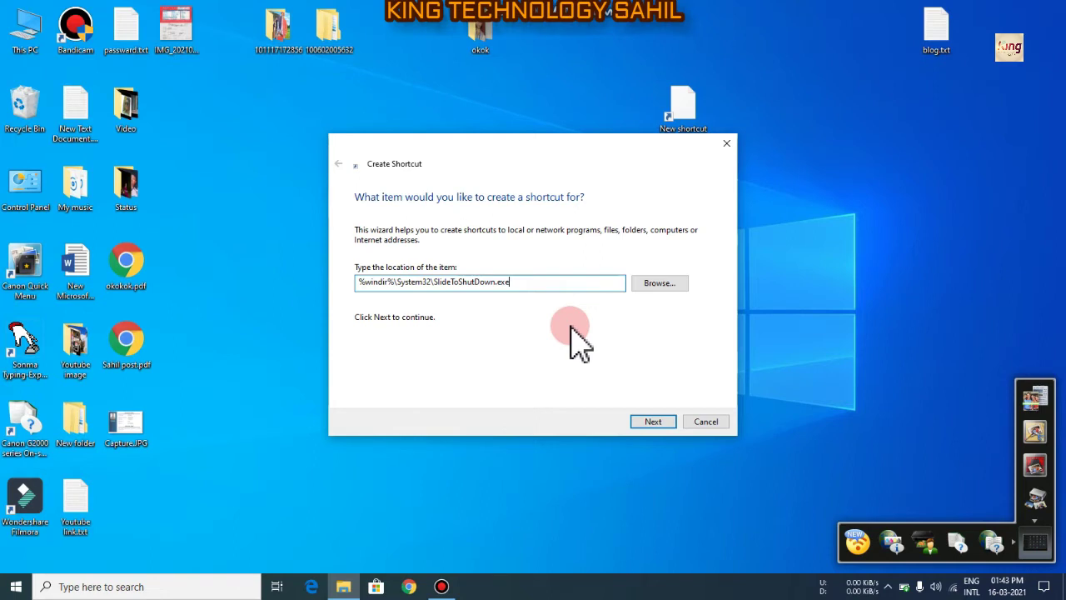
pyautogui.click(643, 422)
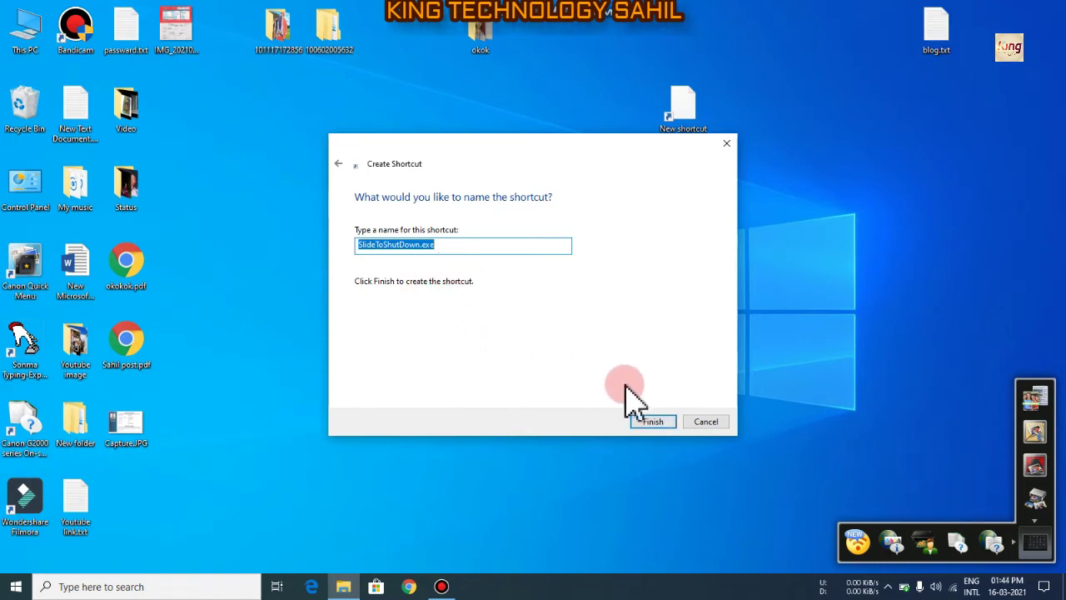
pyautogui.click(653, 421)
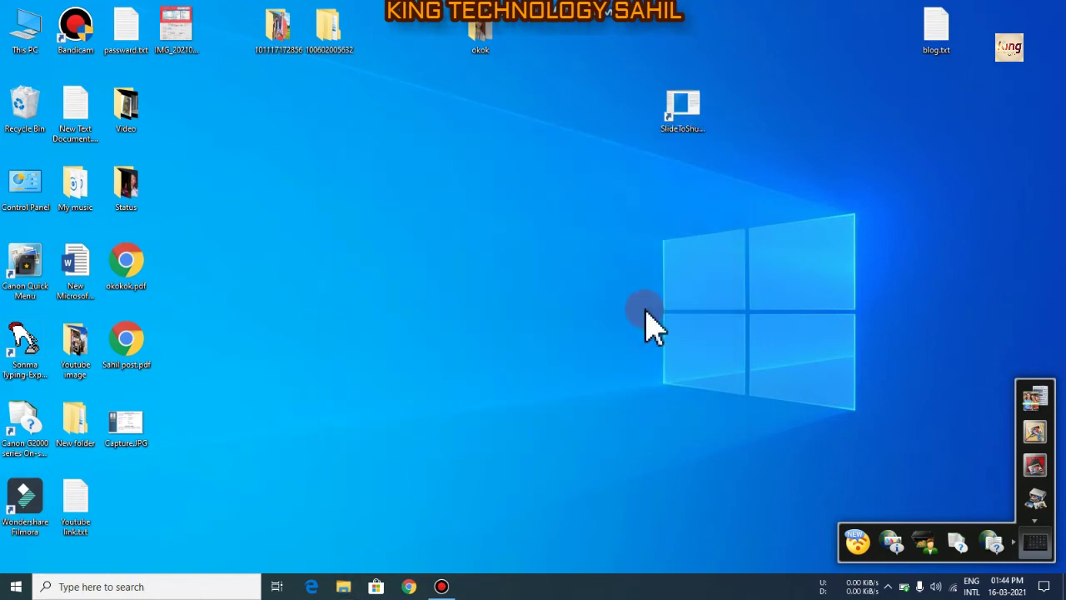
# - Test the new SlideToShutDown.exe shortcut and dismiss the slide screen without shutting down the PC
pyautogui.doubleClick(682, 116)
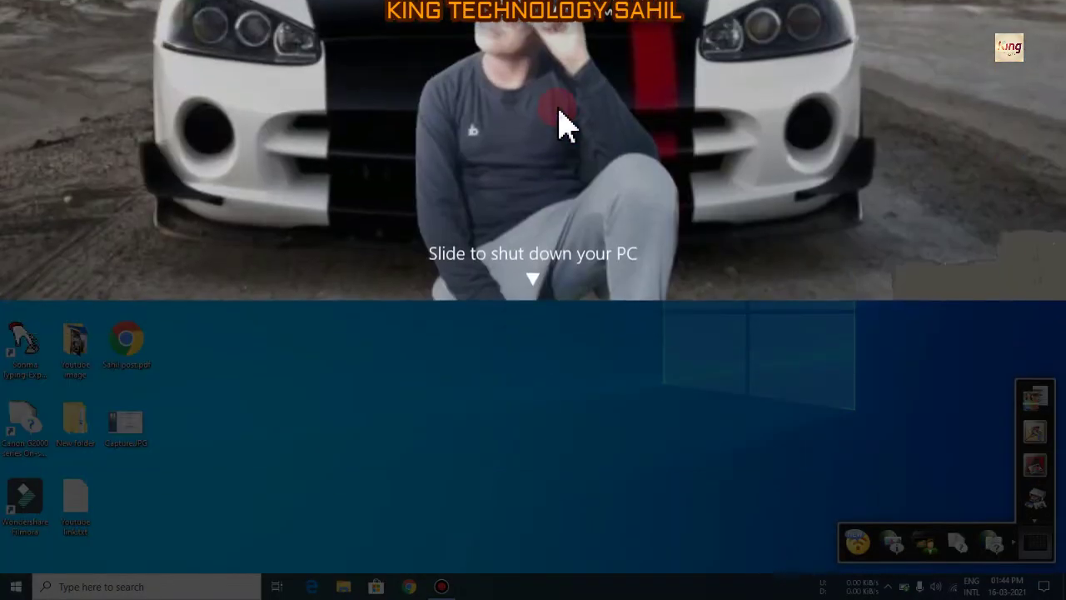
pyautogui.moveTo(528, 245); pyautogui.dragTo(583, 28)
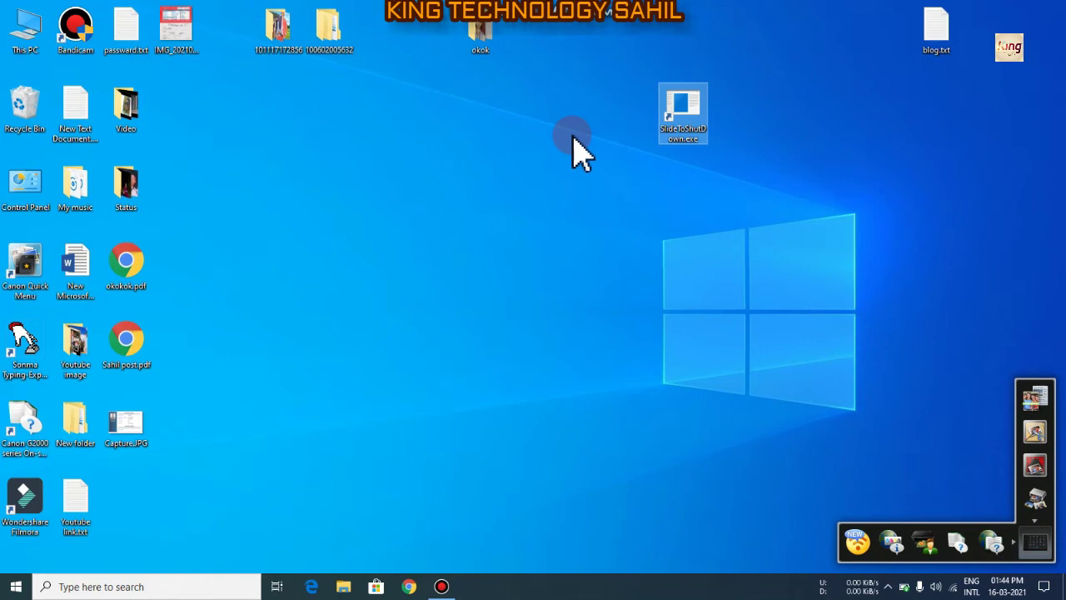
pyautogui.click(574, 138)
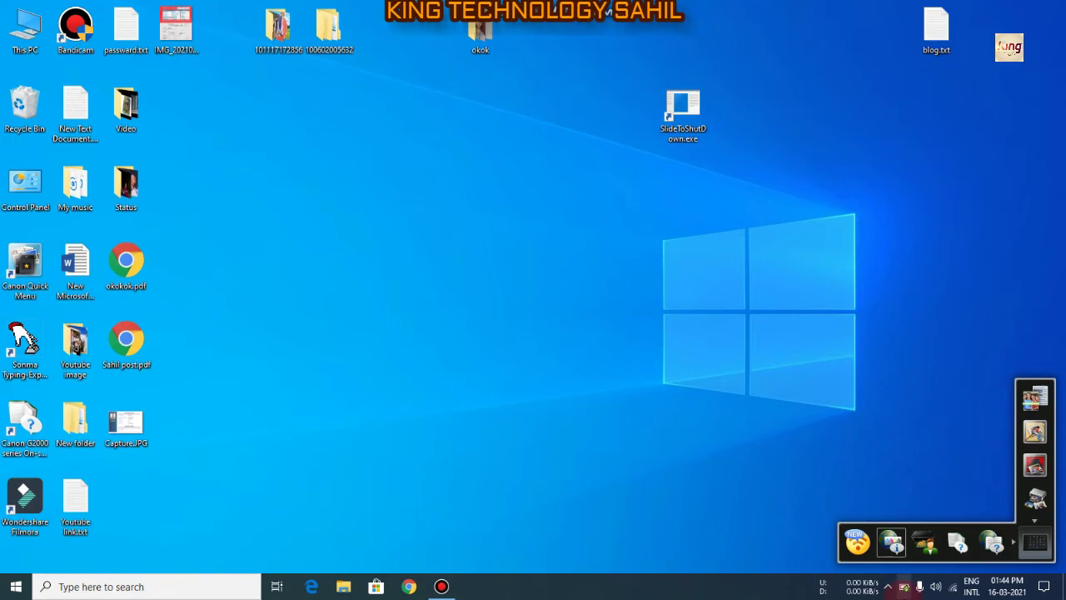
# - Go from the battery settings to Power & sleep and open the additional power settings
pyautogui.click(906, 590)
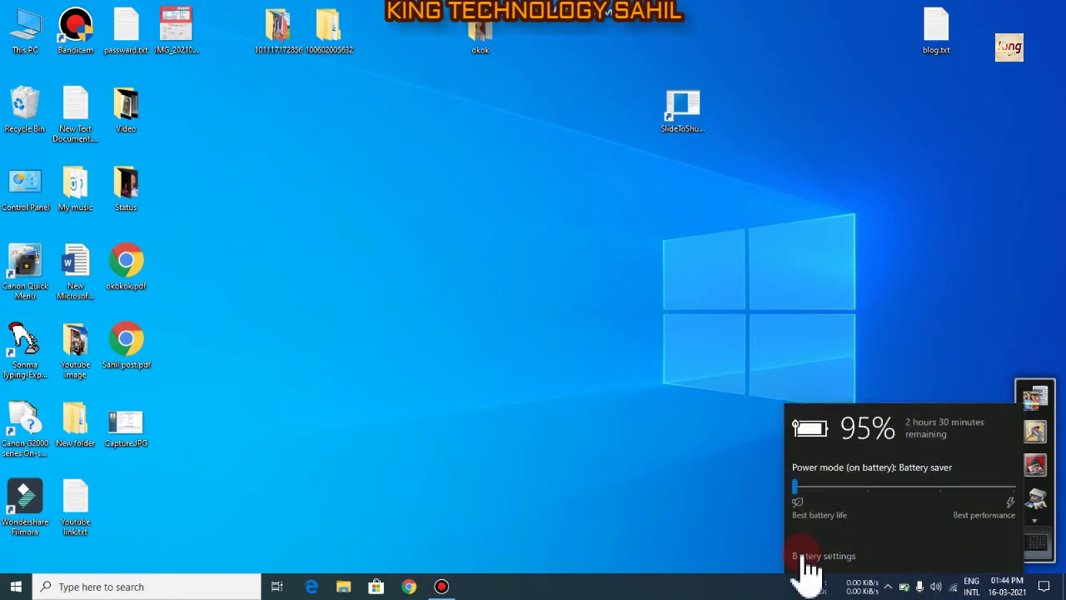
pyautogui.click(825, 556)
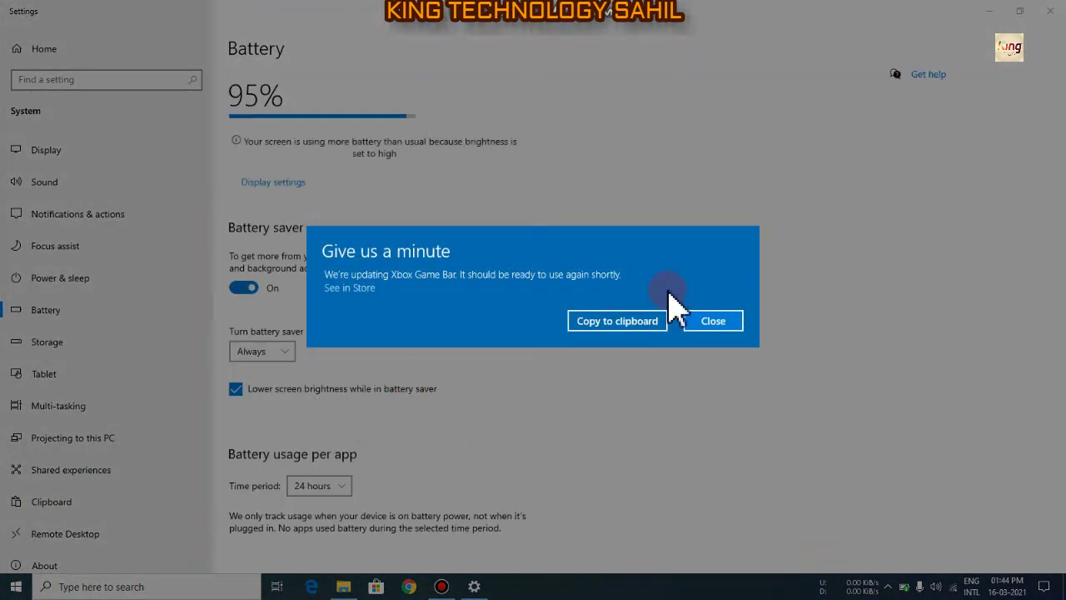
pyautogui.click(713, 320)
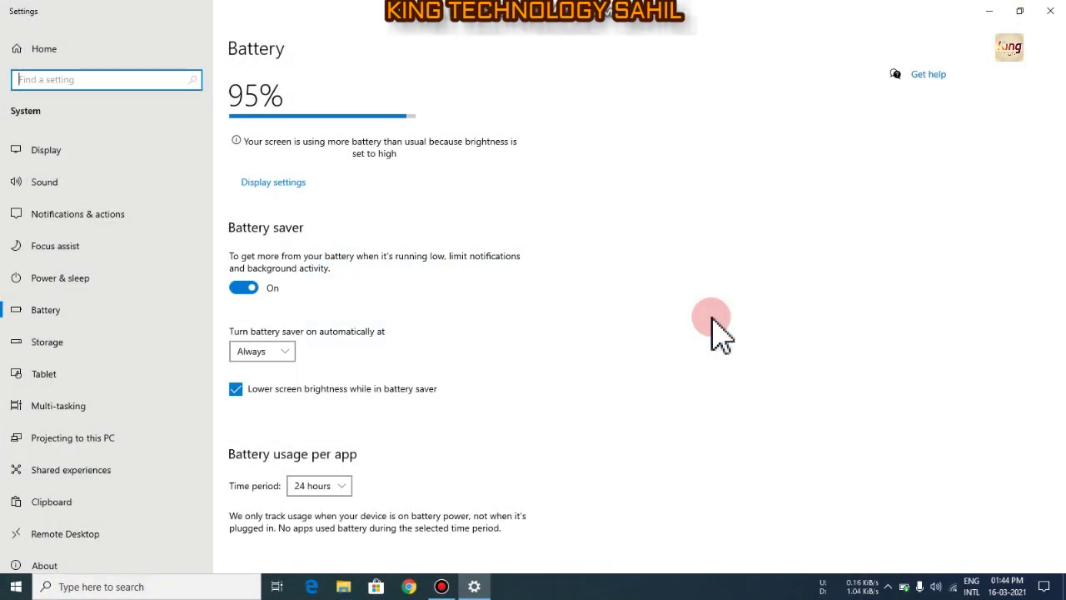
pyautogui.click(43, 279)
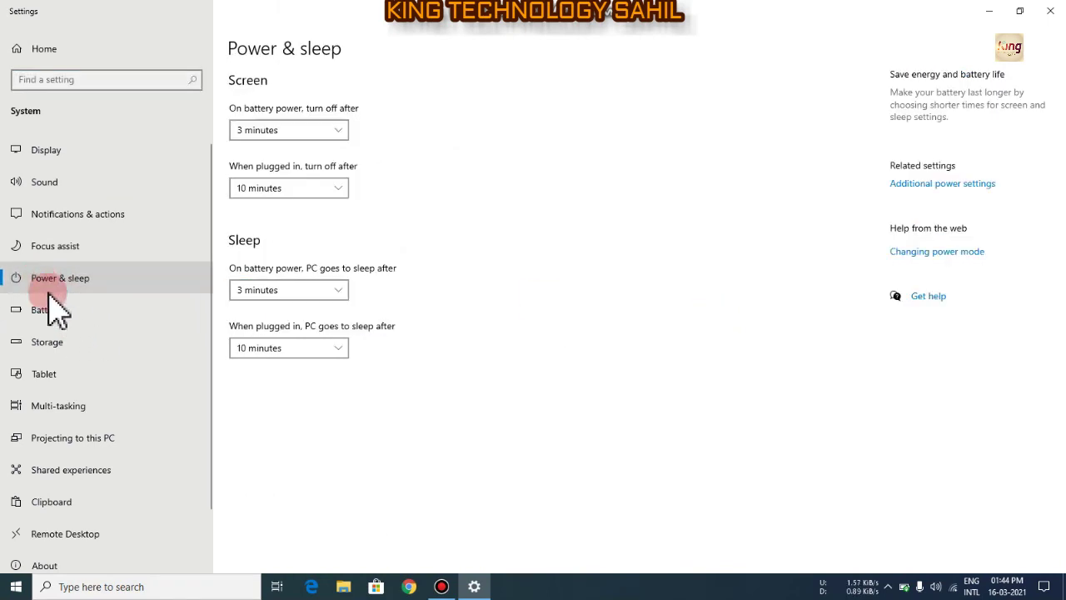
pyautogui.click(905, 186)
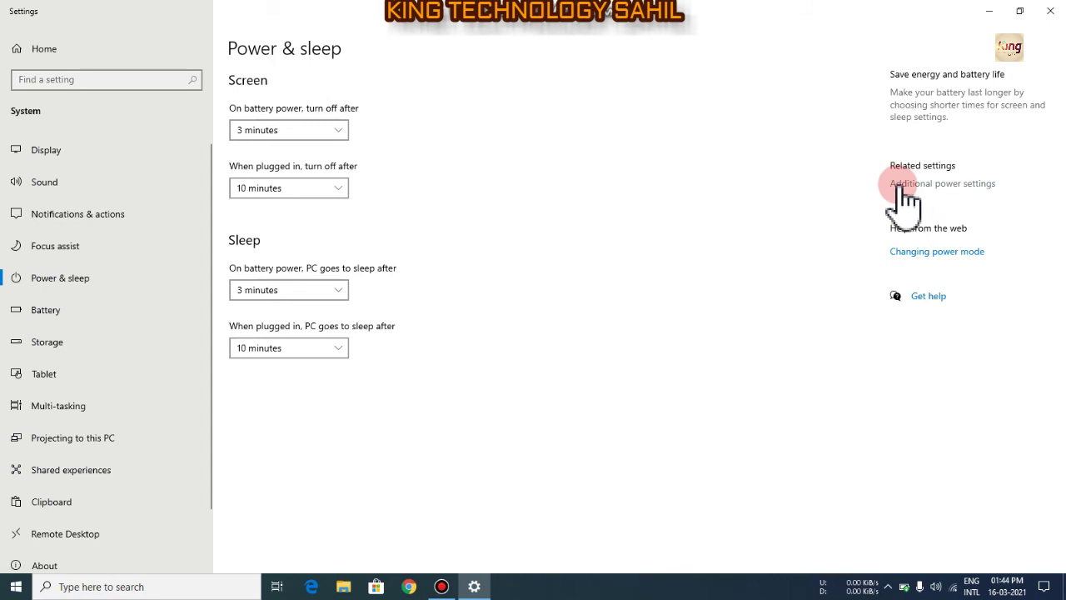
pyautogui.click(907, 186)
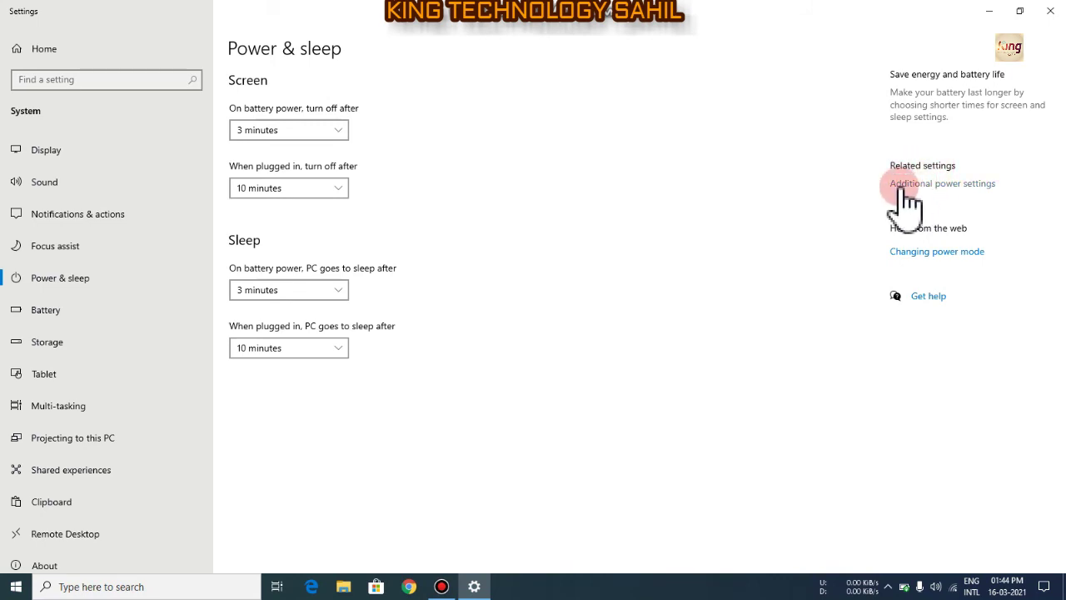
pyautogui.click(934, 185)
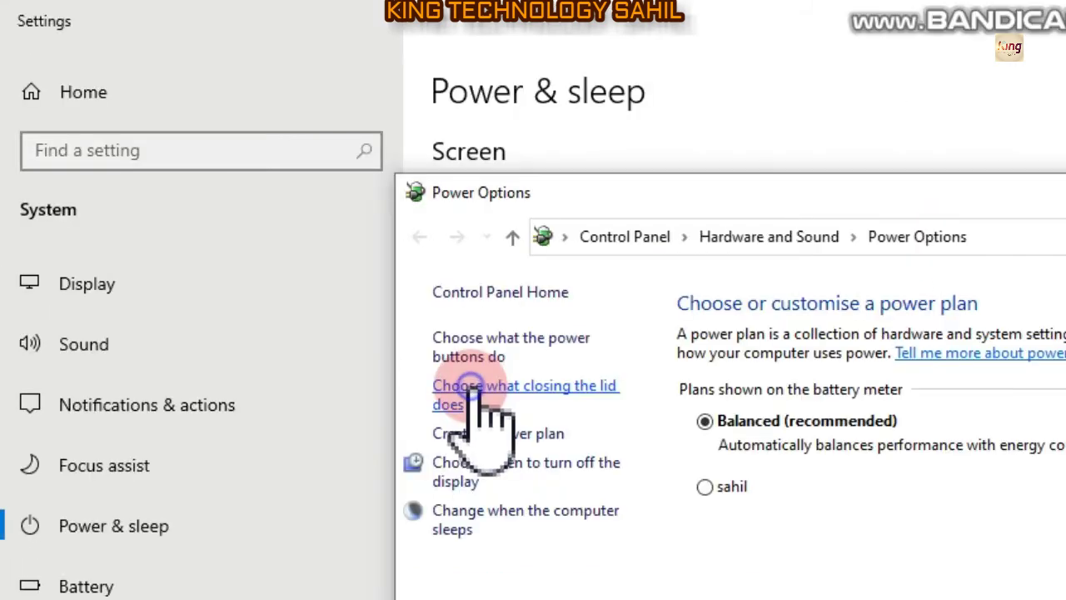
# - Set the on-battery actions to Shut down for closing the lid and Do nothing for the sleep button, save, and close the settings
pyautogui.click(470, 387)
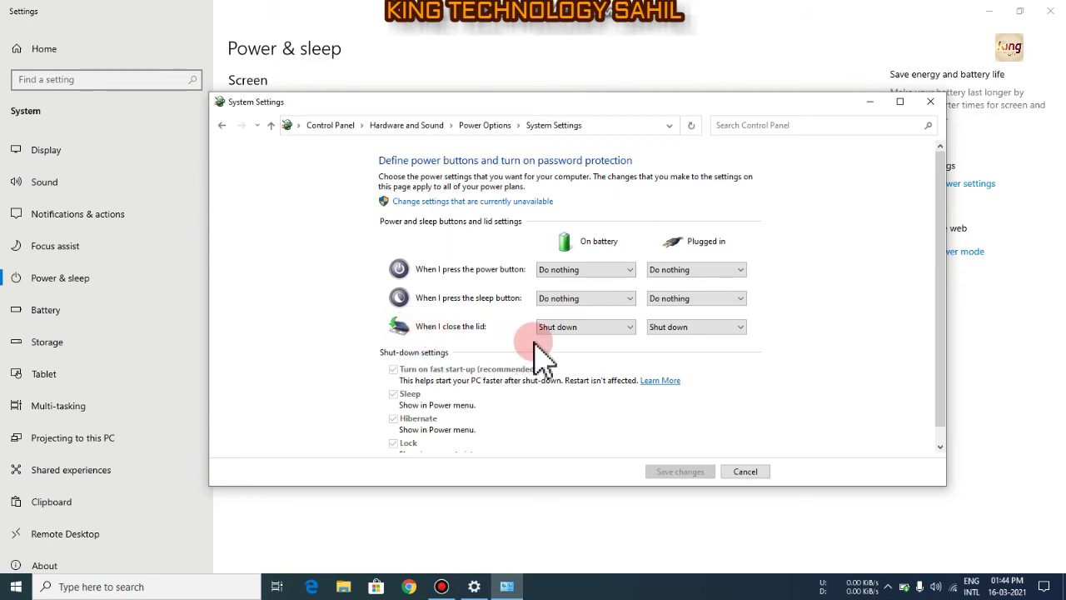
pyautogui.click(583, 327)
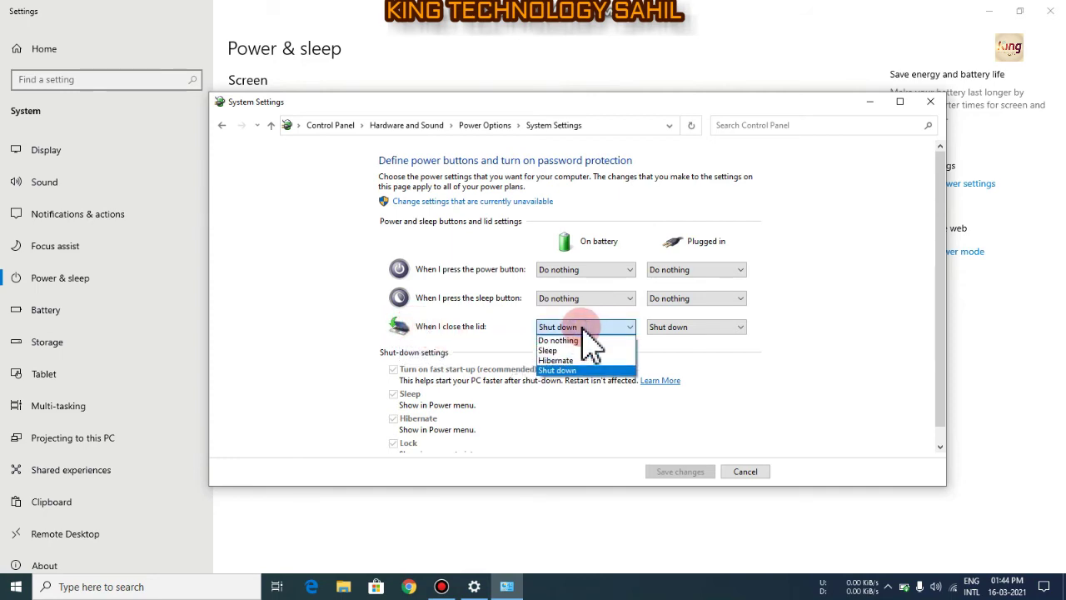
pyautogui.click(570, 372)
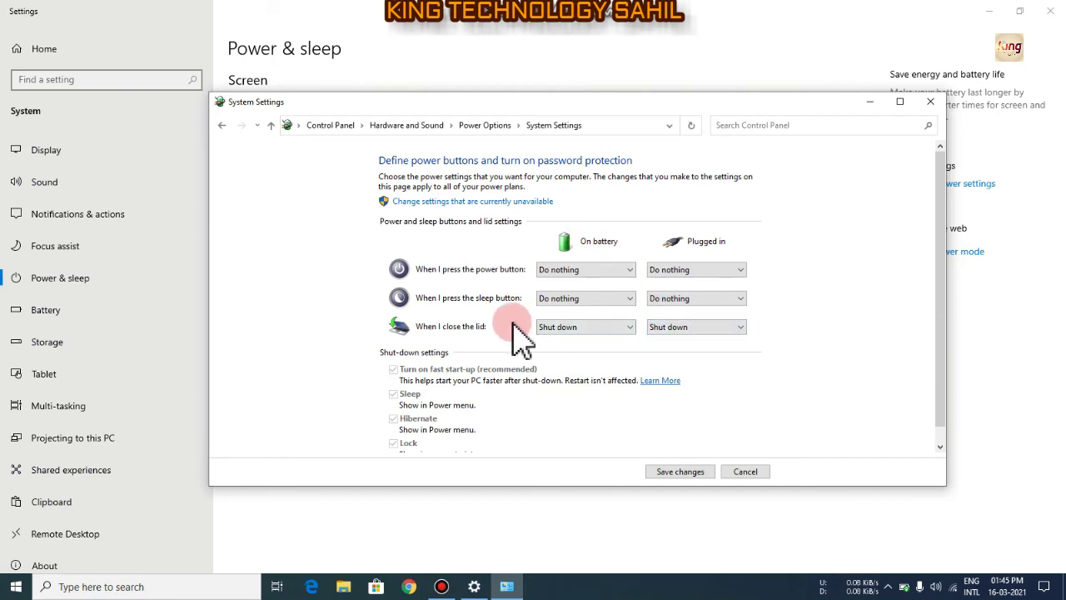
pyautogui.click(543, 299)
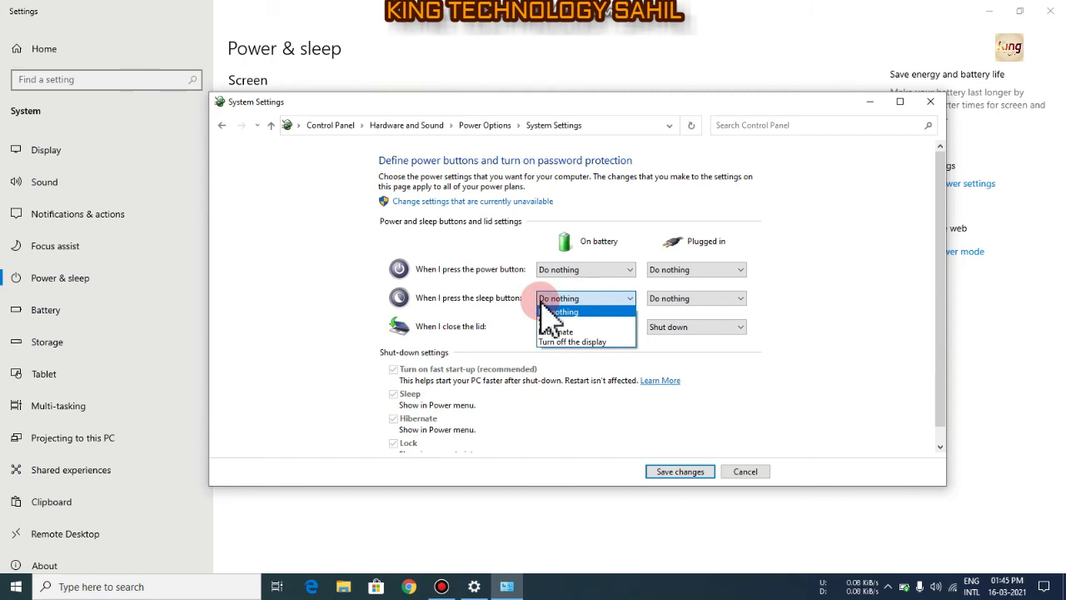
pyautogui.click(543, 307)
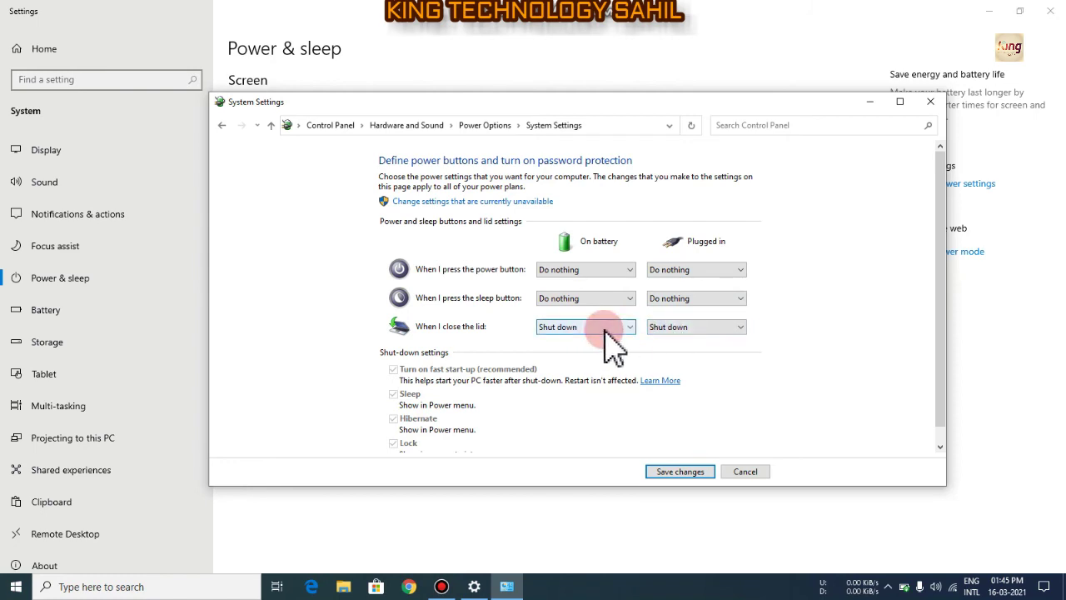
pyautogui.click(671, 473)
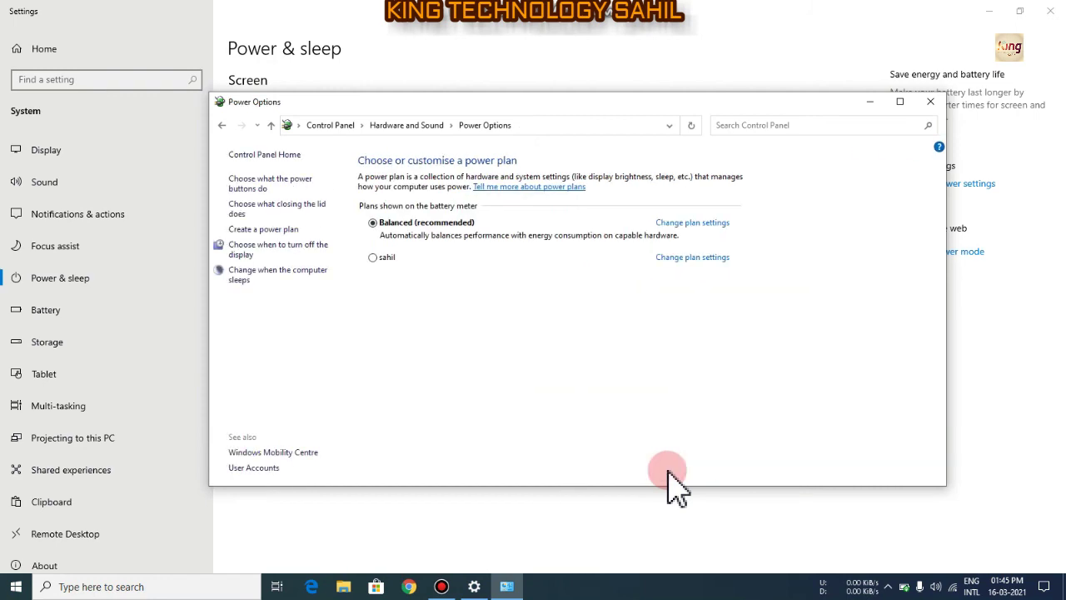
pyautogui.click(930, 102)
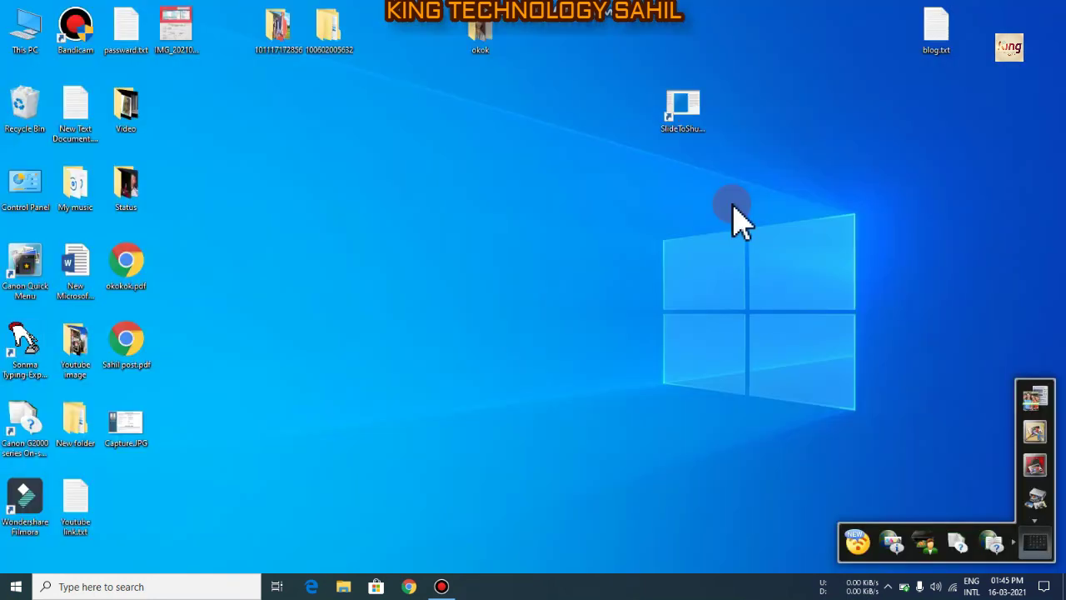